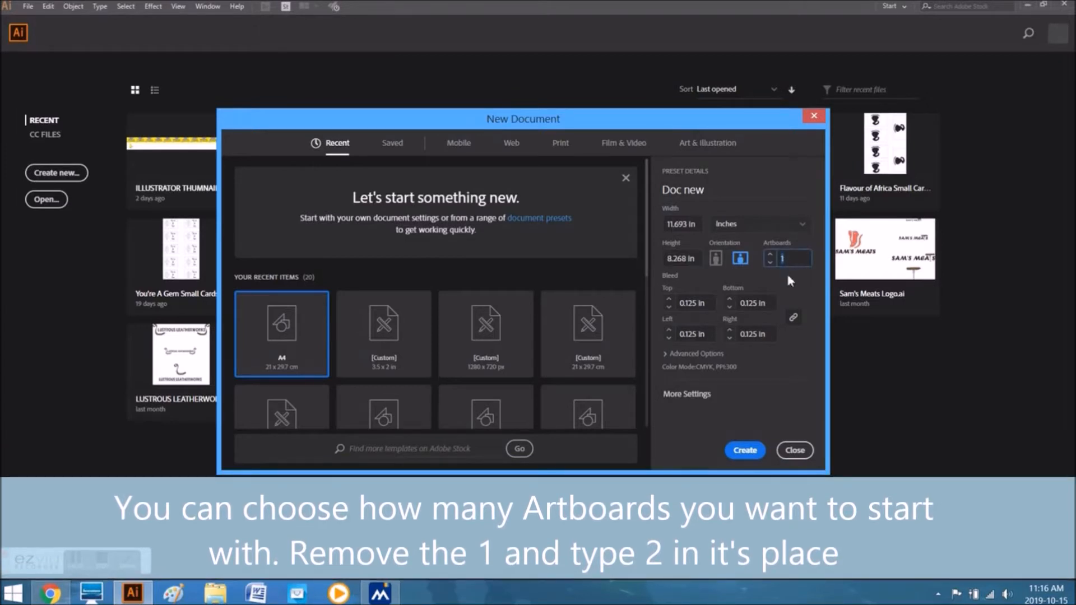
- Create the new document with 2 artboards, High (300 ppi) raster effects and Default preview mode
key("BackSpace")
type("2")
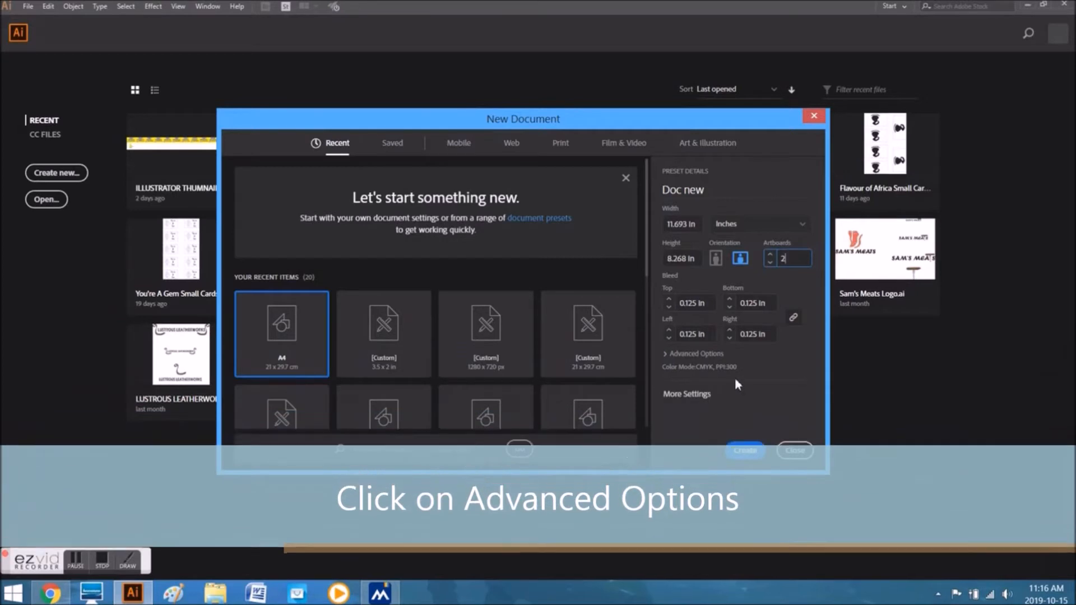
left_click(721, 355)
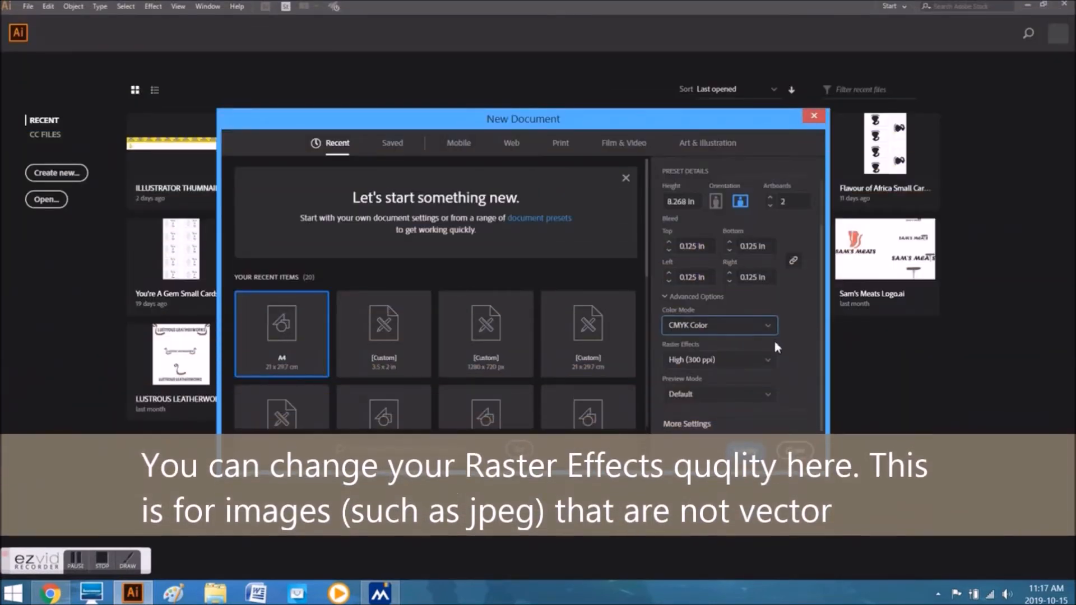
left_click(759, 370)
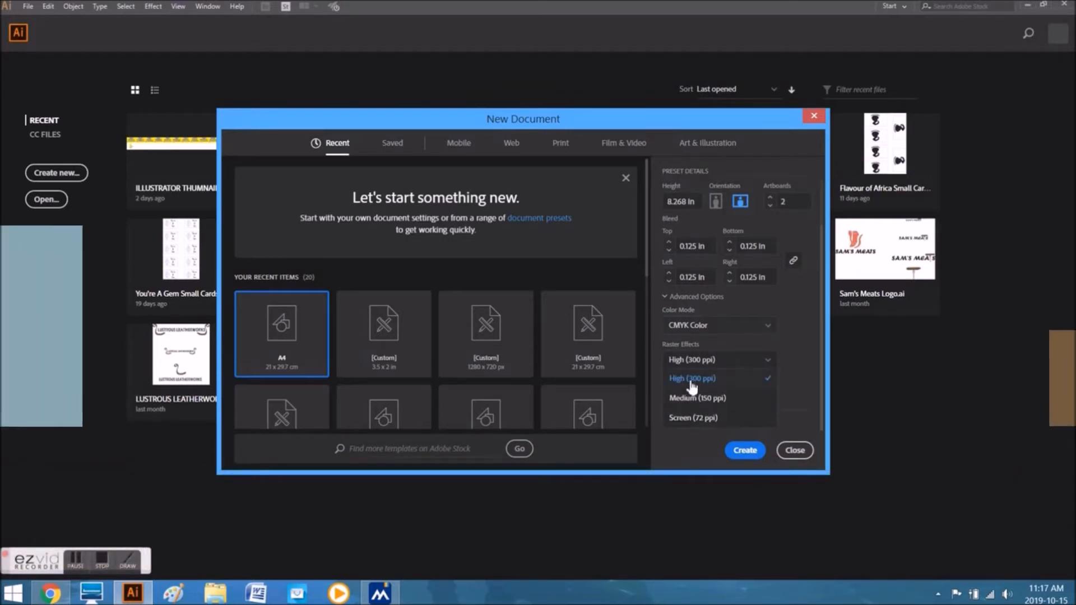
left_click(691, 381)
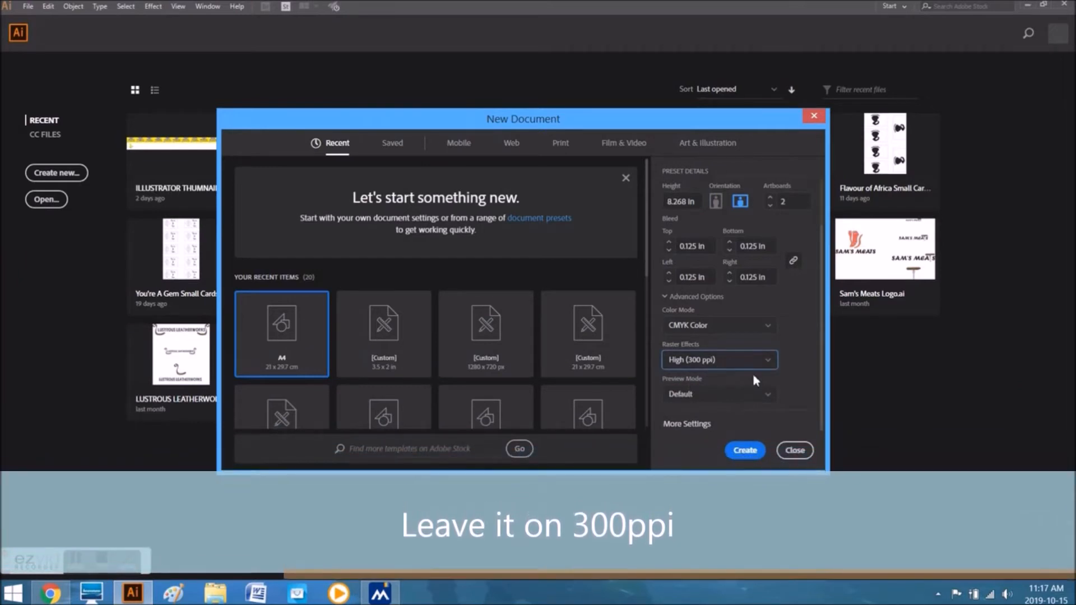
left_click(768, 401)
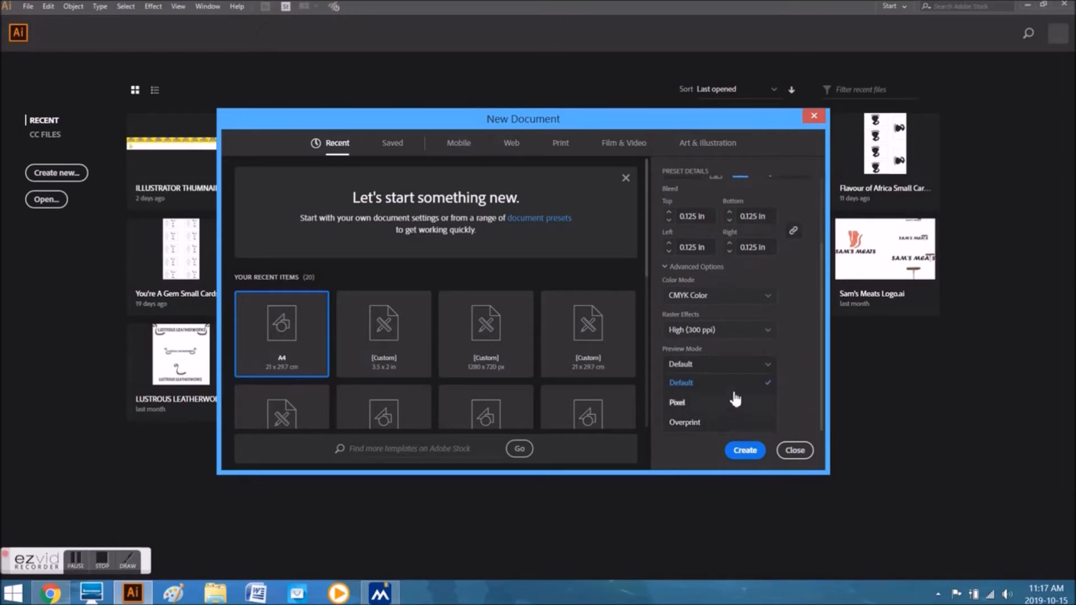
left_click(733, 380)
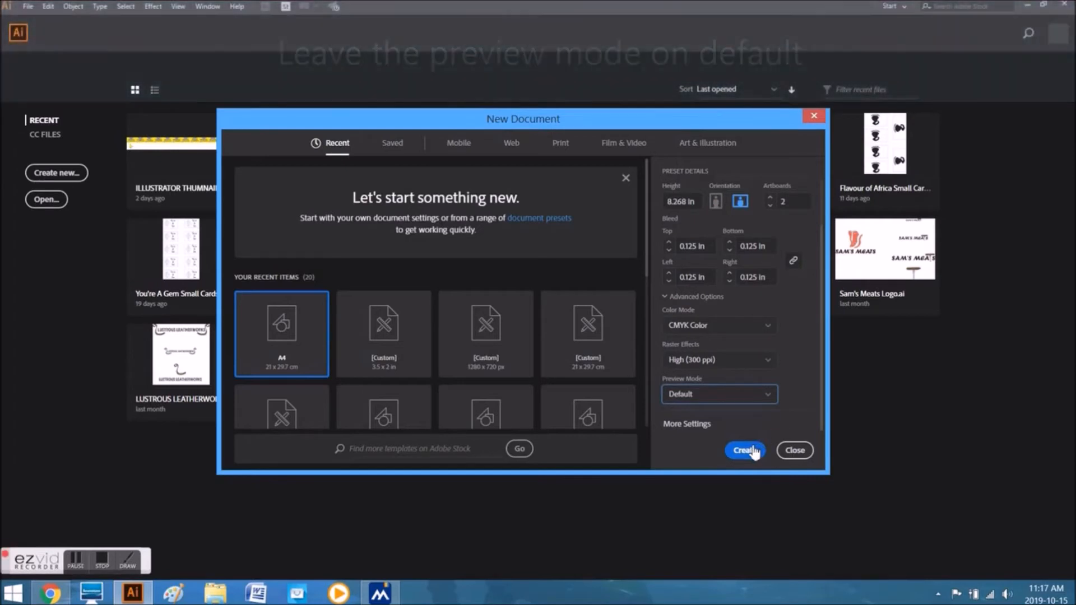
left_click(751, 451)
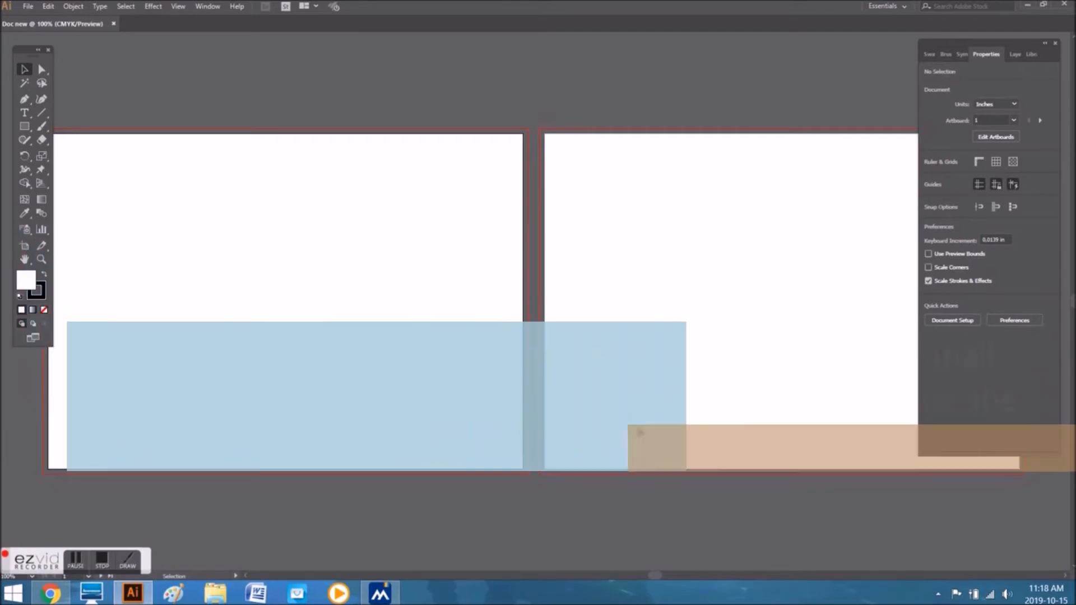
- Activate the Artboard tool and return to the Selection tool
left_click_drag(656, 582, 688, 584)
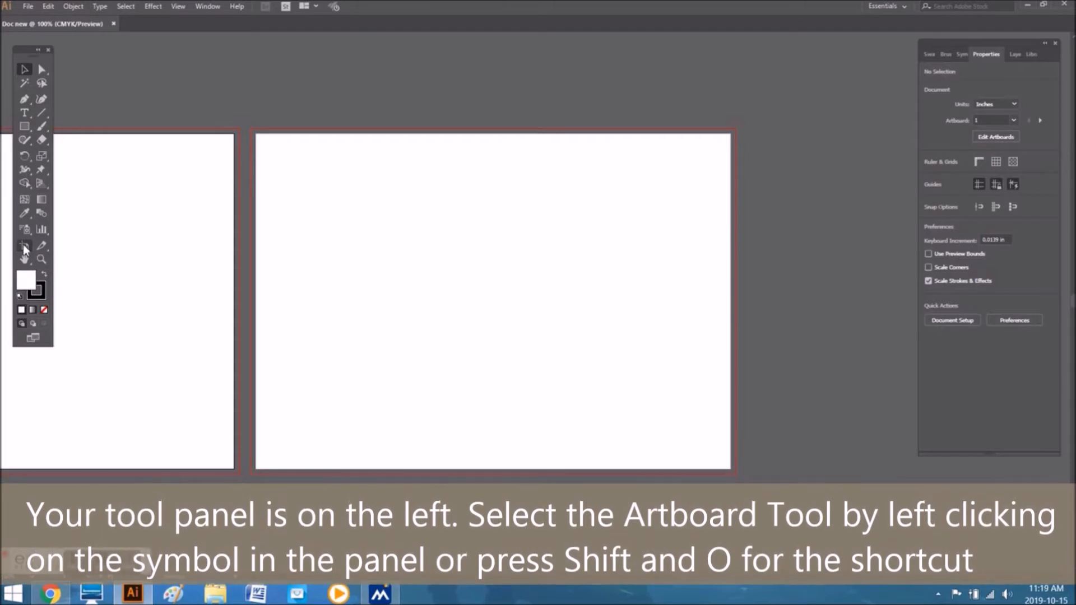
left_click(24, 248)
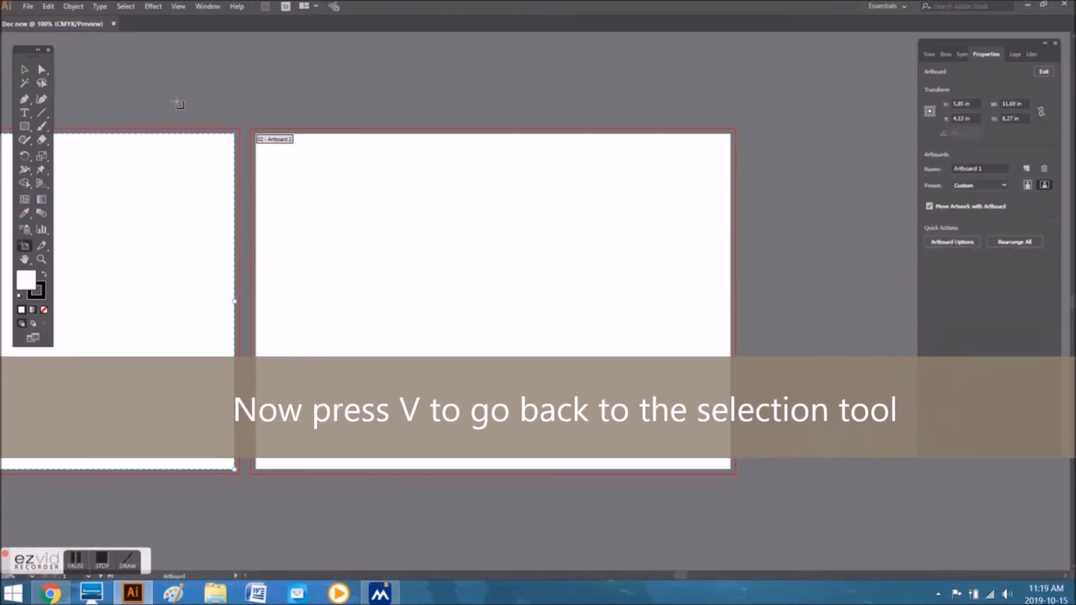
left_click(23, 69)
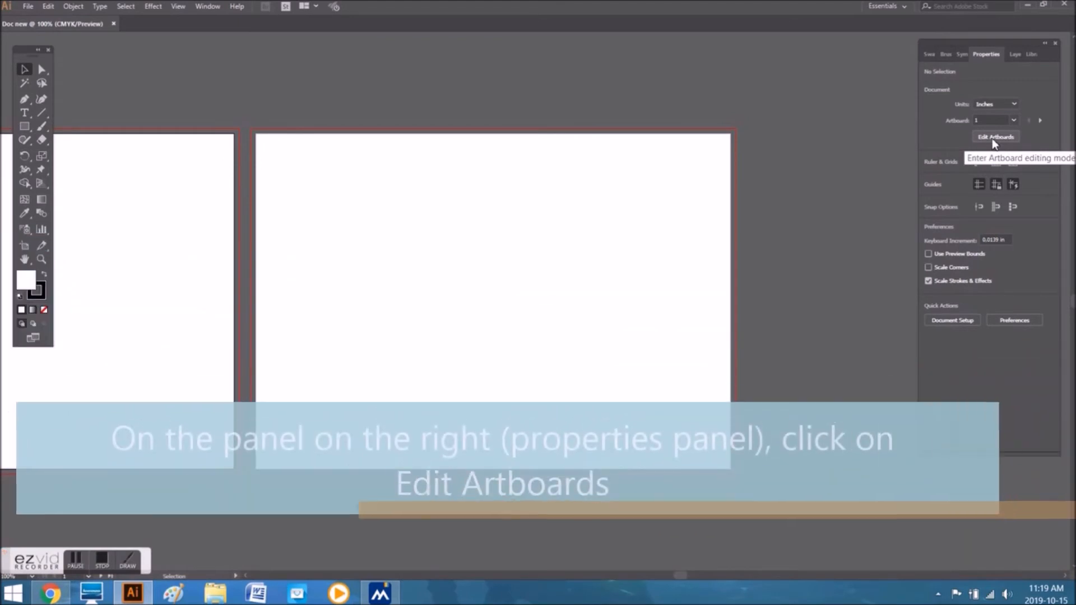
- Enter artboard editing mode and rename the first artboard "blank artboard"
left_click(994, 139)
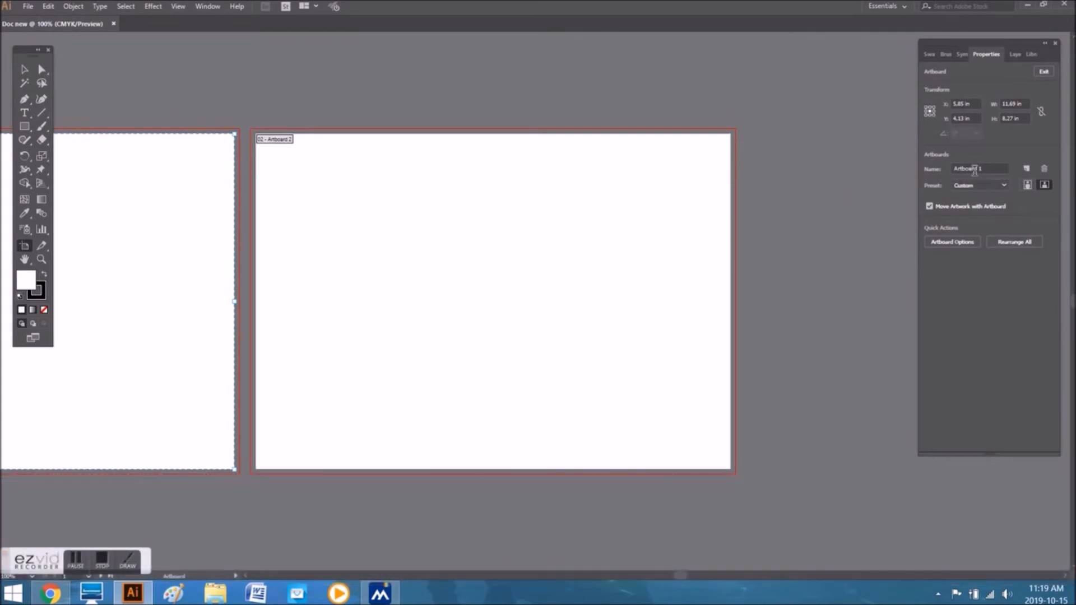
left_click(987, 169)
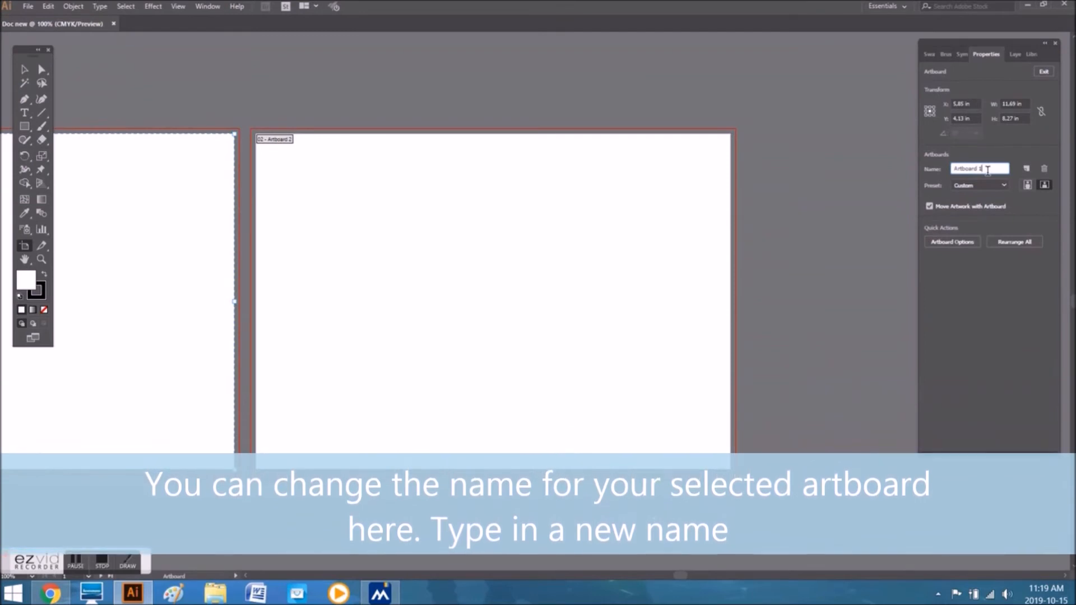
key("BackSpace")
key("BackSpace")
key("BackSpace")
key("BackSpace")
key("BackSpace")
key("BackSpace")
key("BackSpace")
key("BackSpace")
key("BackSpace")
key("BackSpace")
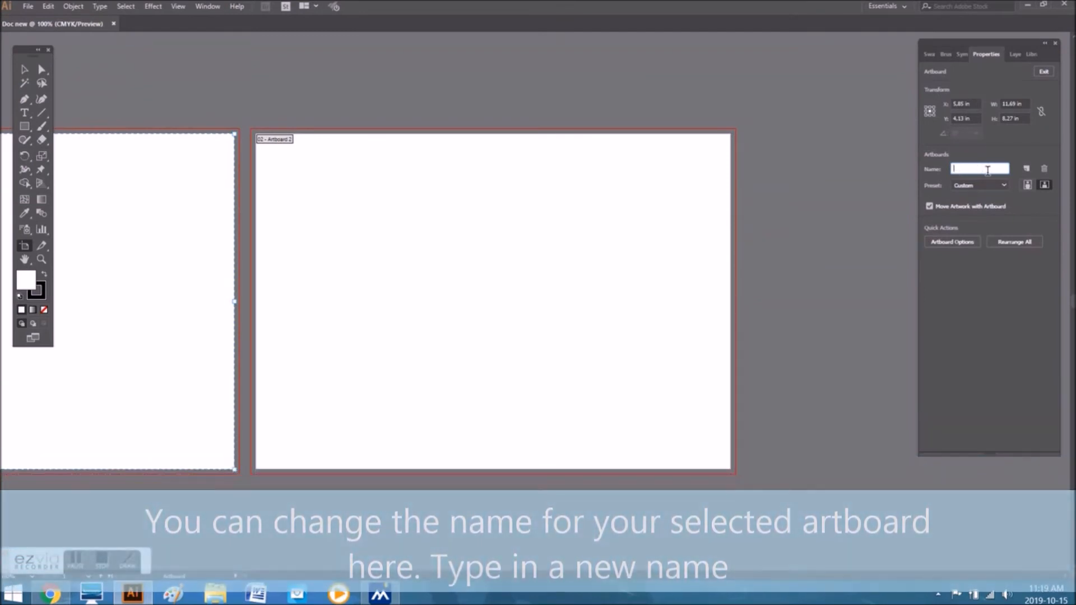
type("blank artboard")
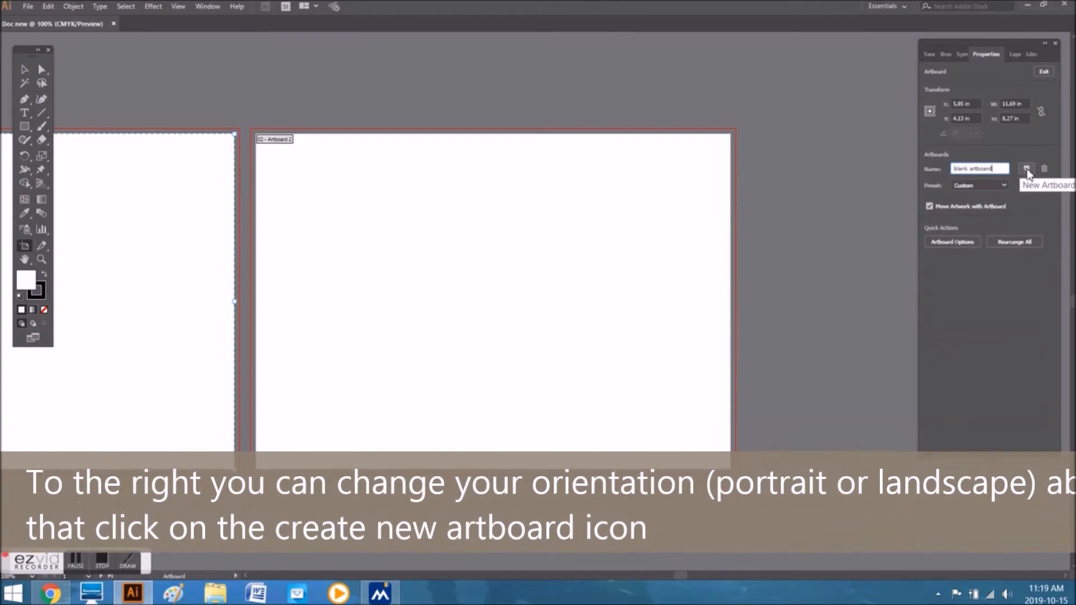
- Add a third artboard and move it away from the others to about X 31.4 in, Y 9.54 in
left_click(1027, 169)
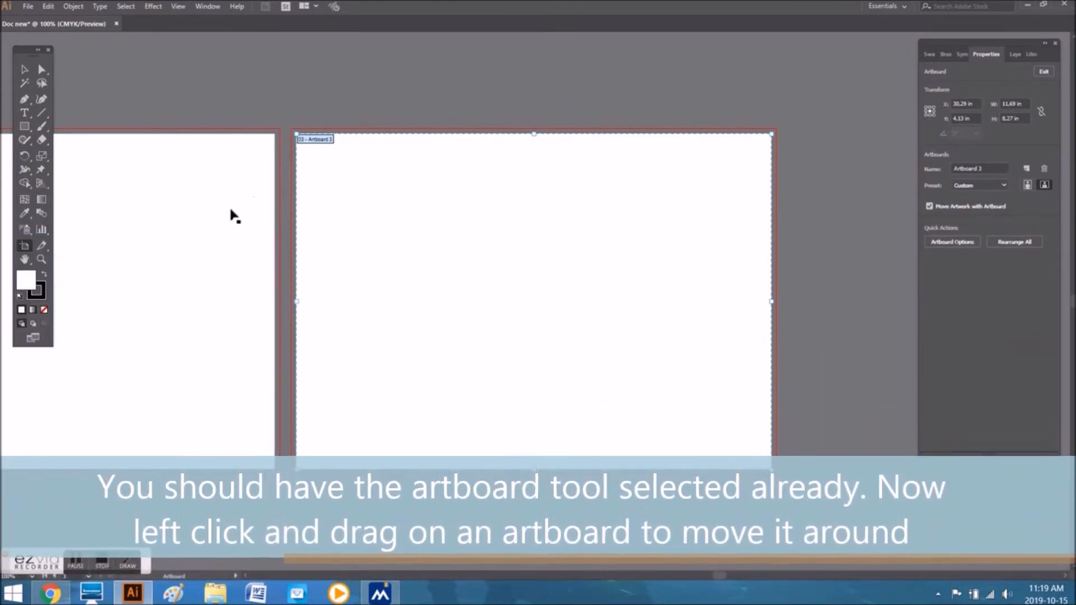
left_click(216, 228)
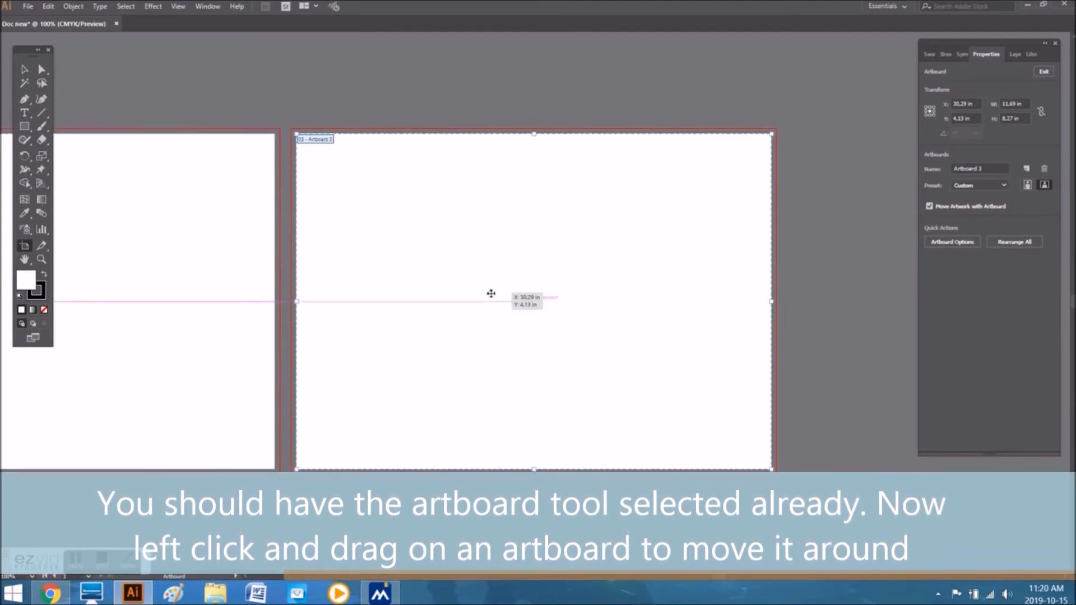
left_click_drag(491, 293, 615, 291)
scroll(634, 295, "down", 4)
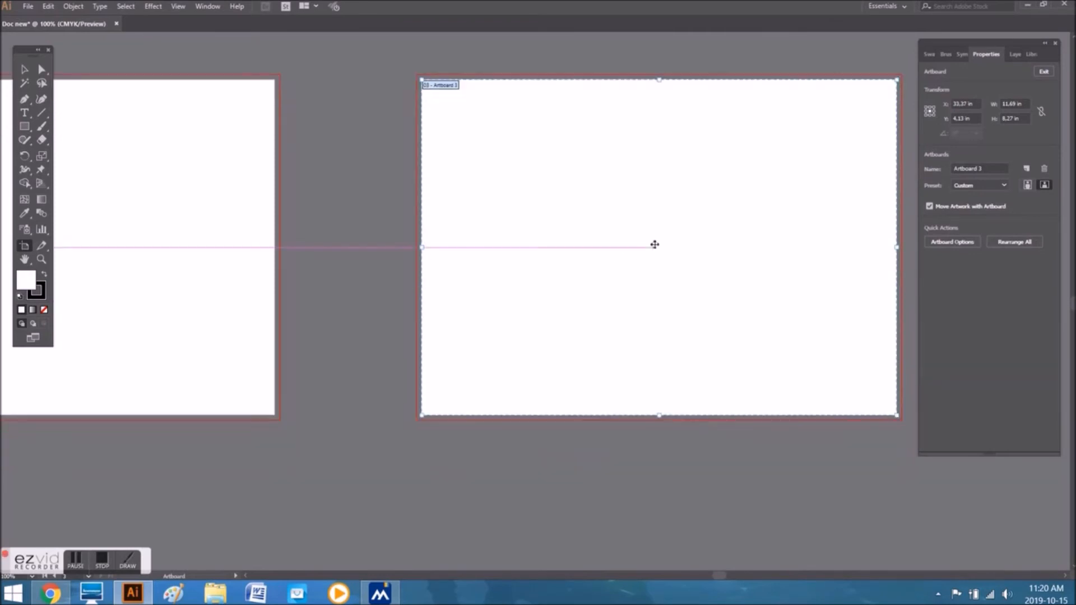
left_click_drag(671, 203, 591, 418)
scroll(629, 338, "down", 2)
scroll(629, 338, "up", 4)
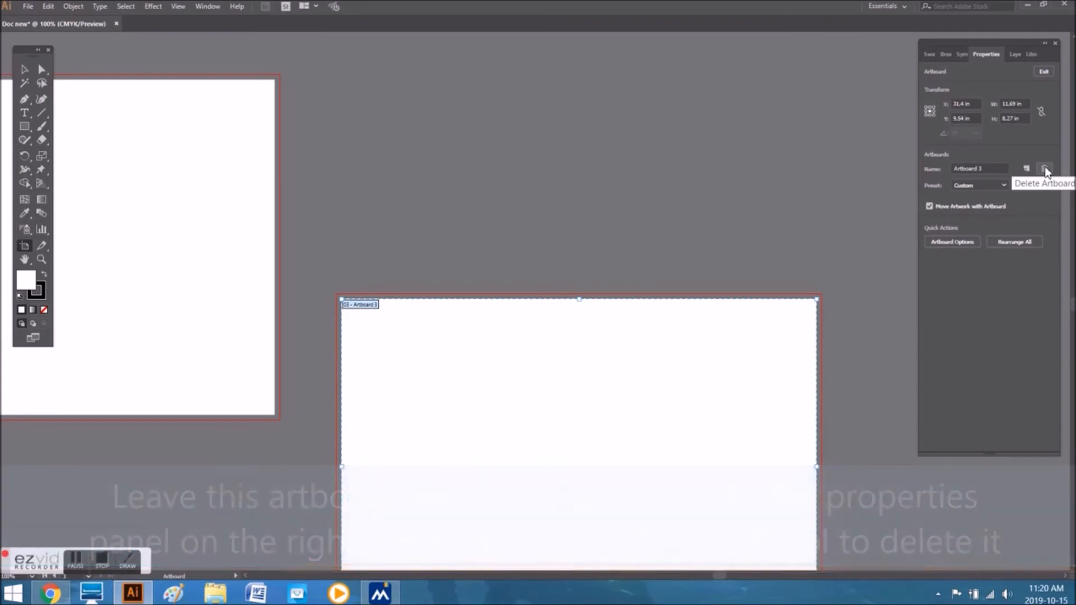
- Delete the third artboard and the second artboard, keeping only "blank artboard"
left_click(1045, 170)
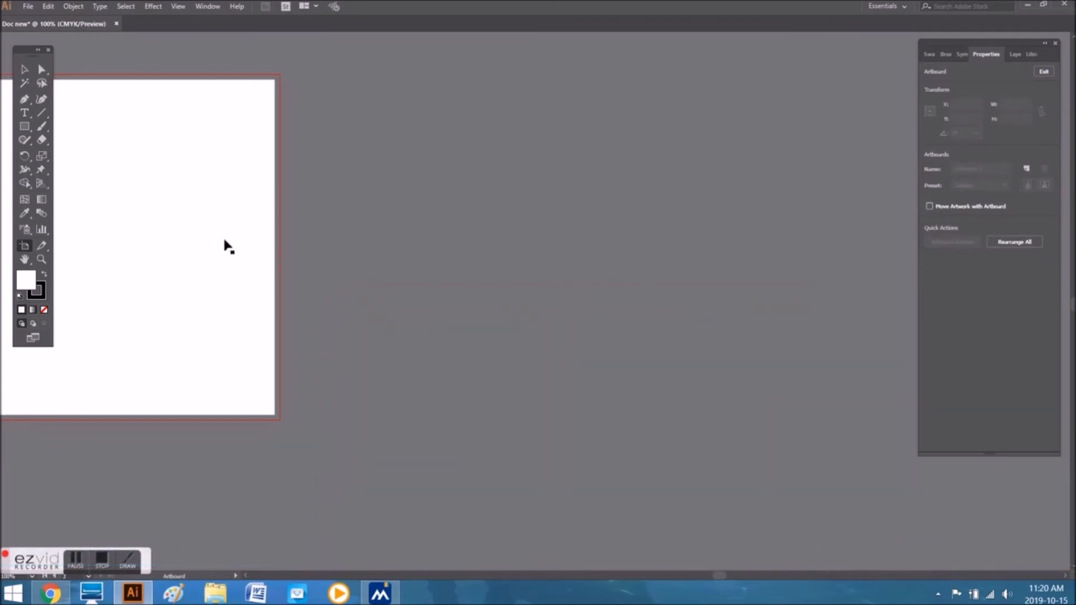
left_click_drag(717, 578, 678, 576)
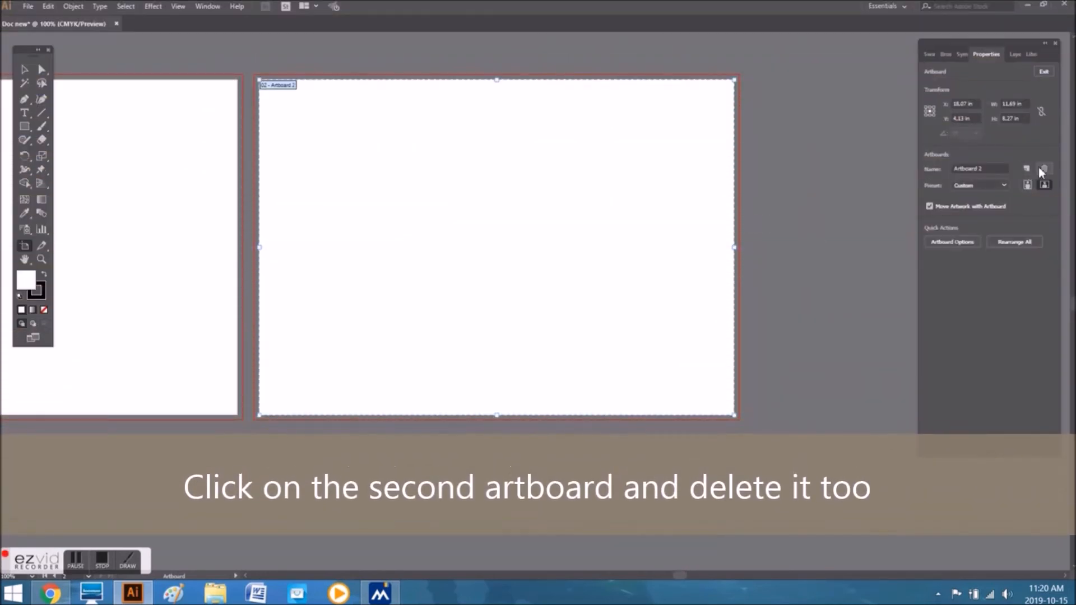
left_click(1043, 168)
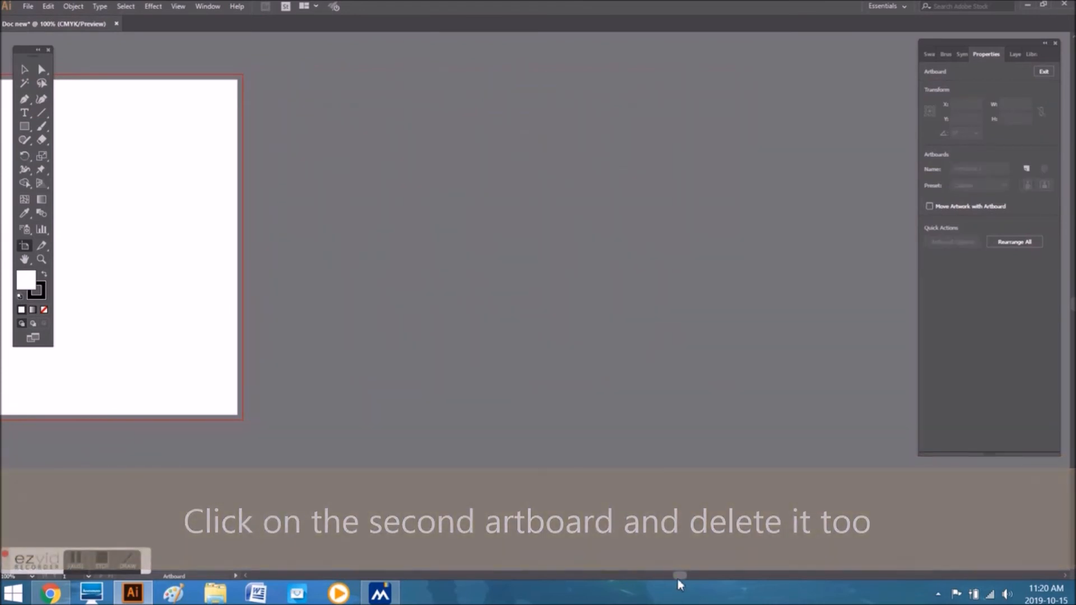
- Add another artboard beside "blank artboard" and delete it again
left_click_drag(678, 578, 641, 574)
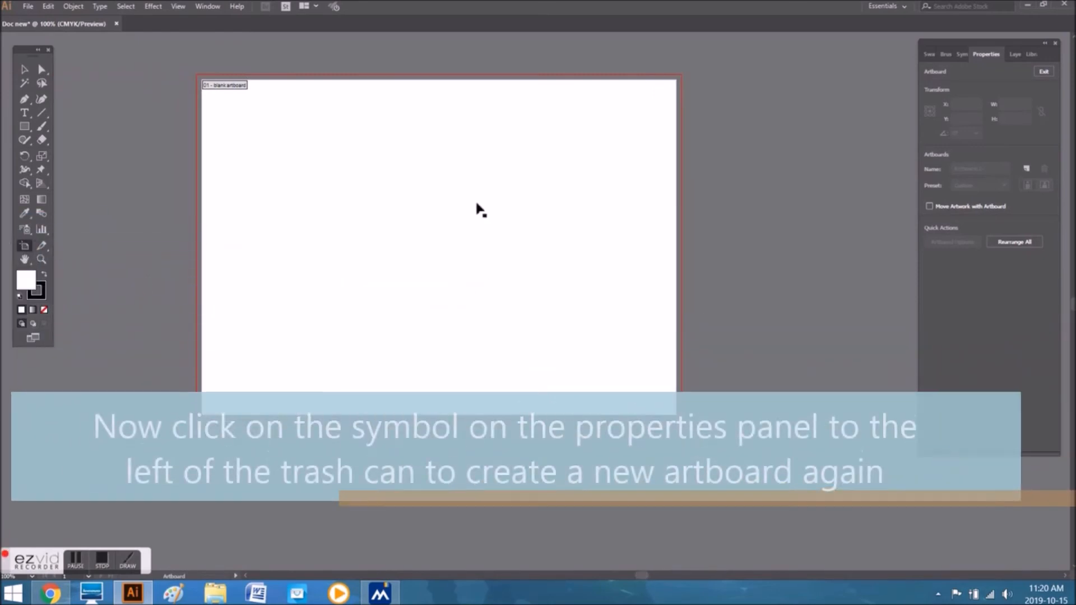
left_click(1025, 169)
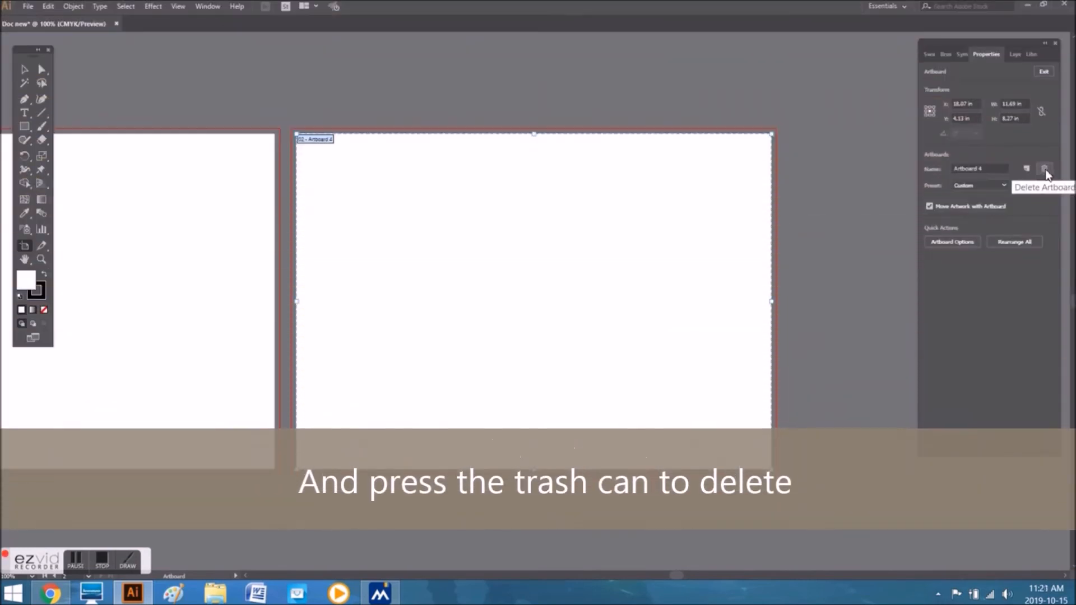
left_click(1044, 169)
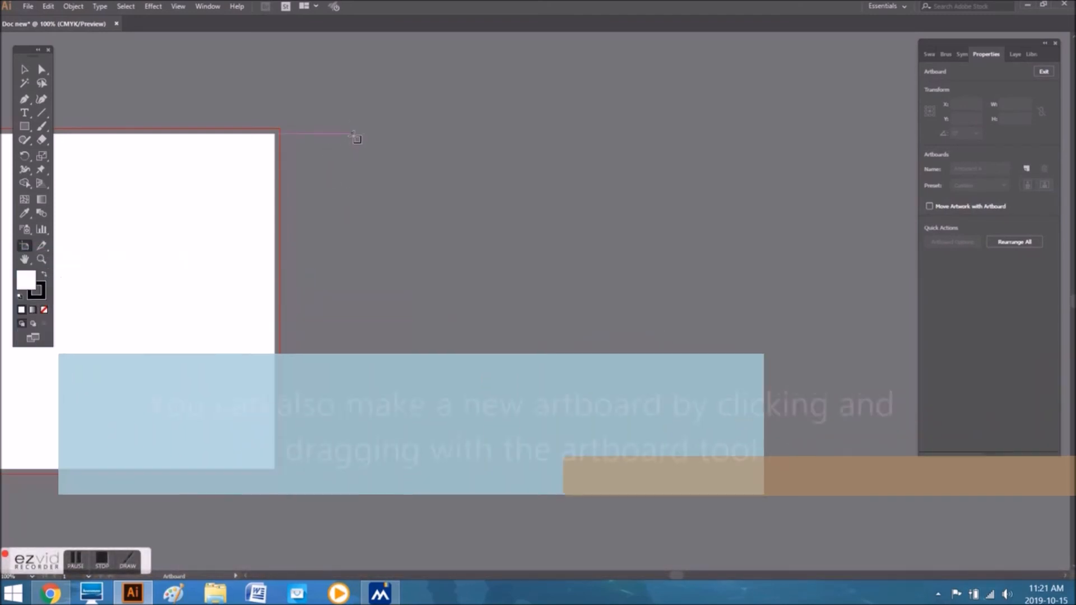
- Draw an artboard about 9.93 by 6.78 in to the right of "blank artboard" and name it "small artboard"
left_click_drag(355, 134, 757, 409)
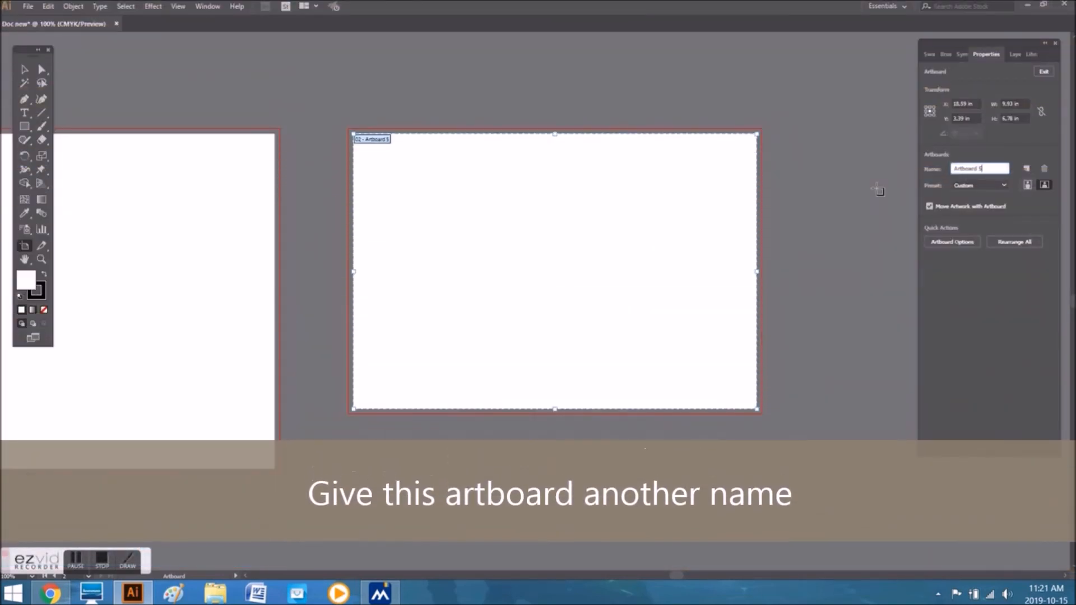
key("BackSpace")
key("BackSpace")
key("BackSpace")
key("BackSpace")
key("BackSpace")
key("BackSpace")
key("BackSpace")
key("BackSpace")
key("BackSpace")
key("BackSpace")
type("sm")
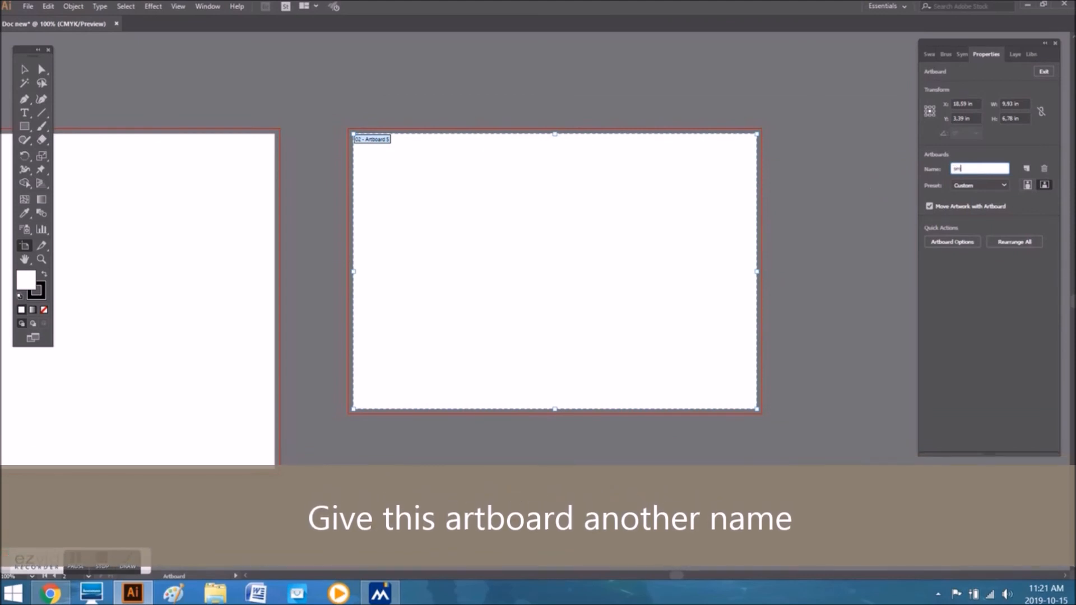
type("all artb")
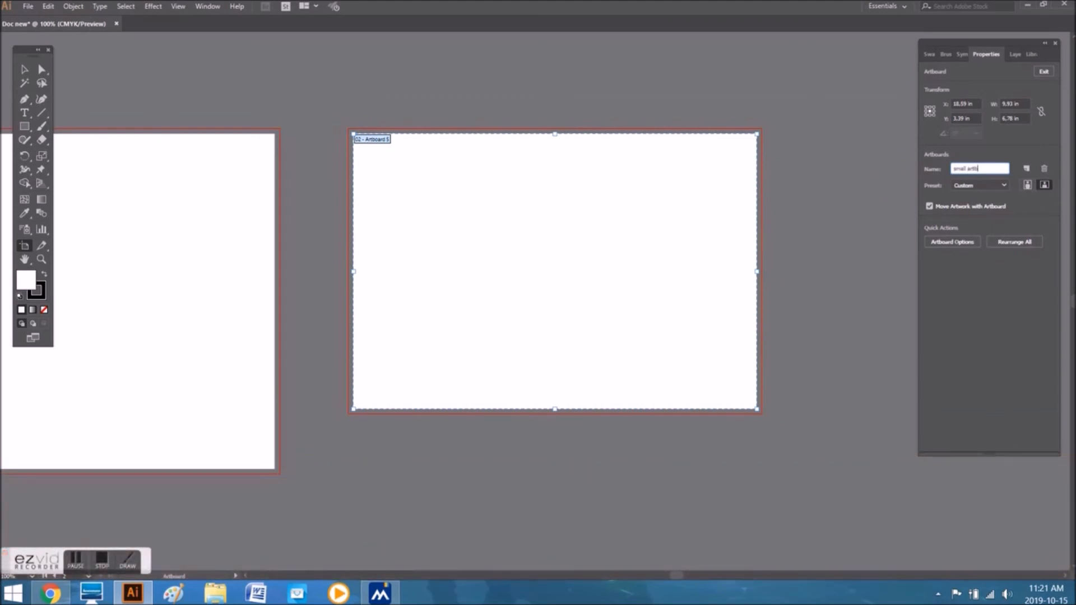
type("oard")
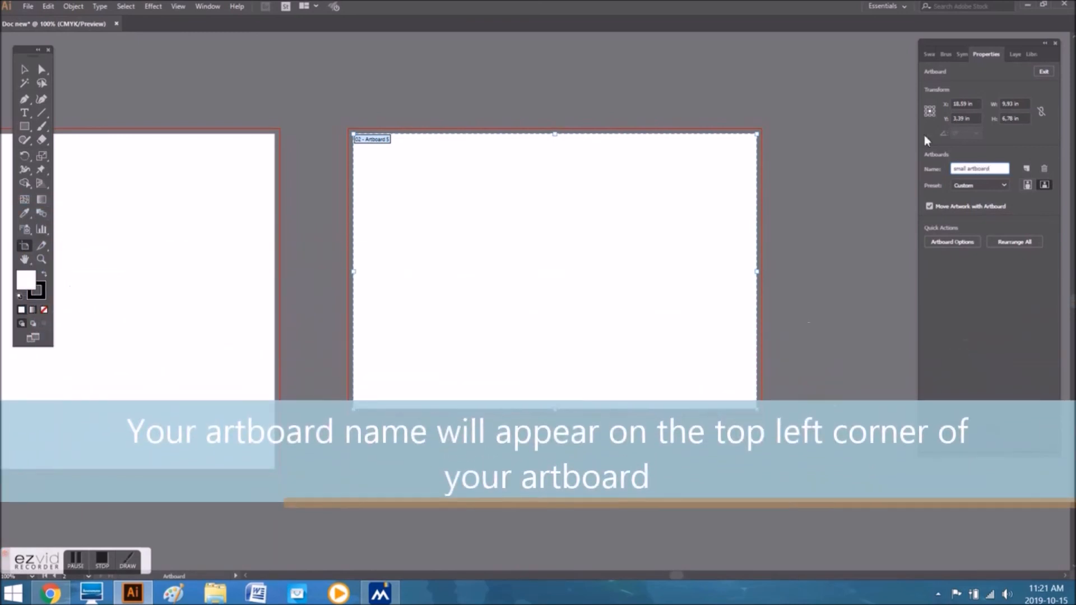